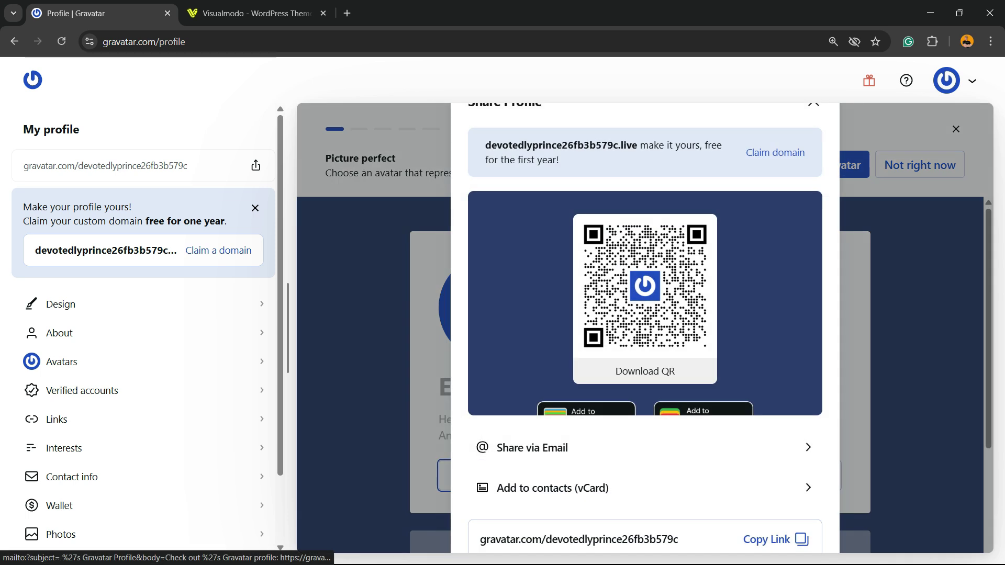
Copy the profile's share link, open the public profile in a new tab, and compare its username with the web address.
{"action": "left_click", "coordinate": [775, 540]}
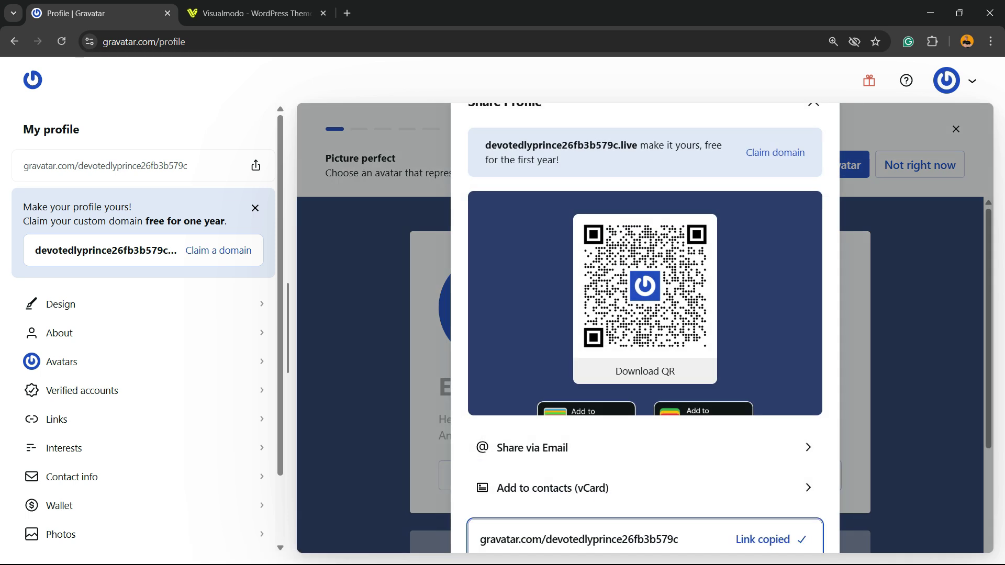
{"action": "key", "text": "ctrl+t"}
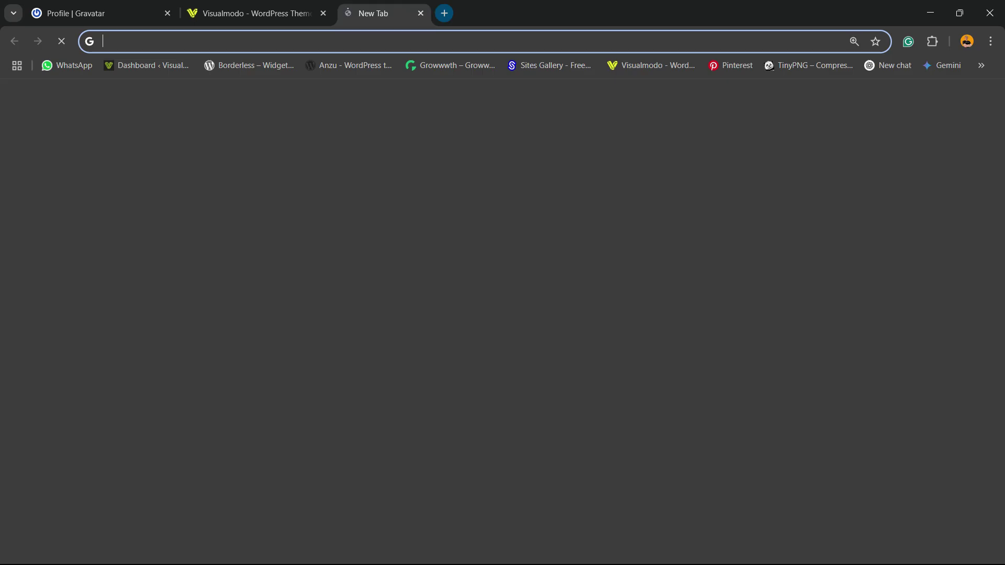
{"action": "type", "text": "https://gravatar.com/devotedlyprince26fb3b579c"}
{"action": "key", "text": "Return"}
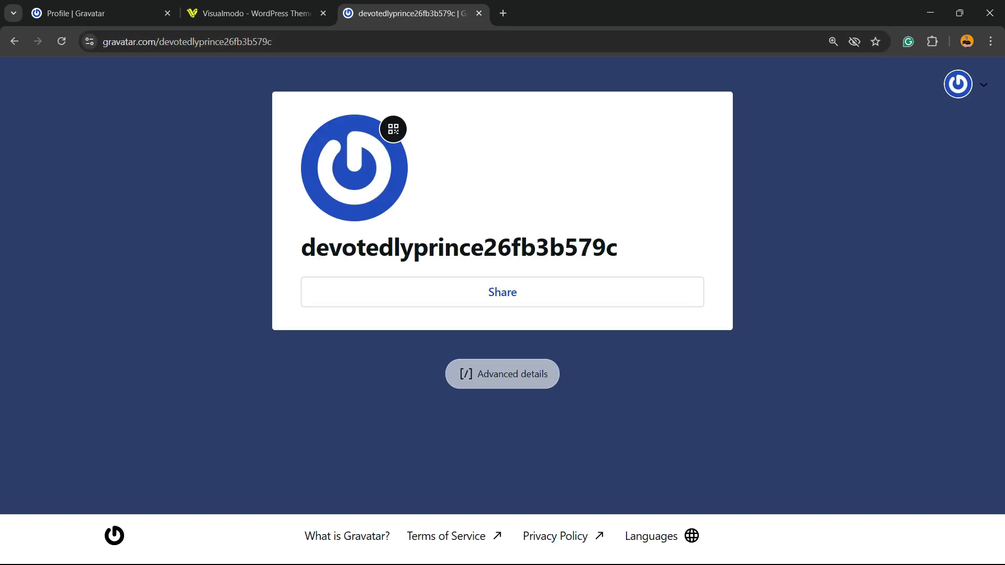
{"action": "double_click", "coordinate": [459, 247]}
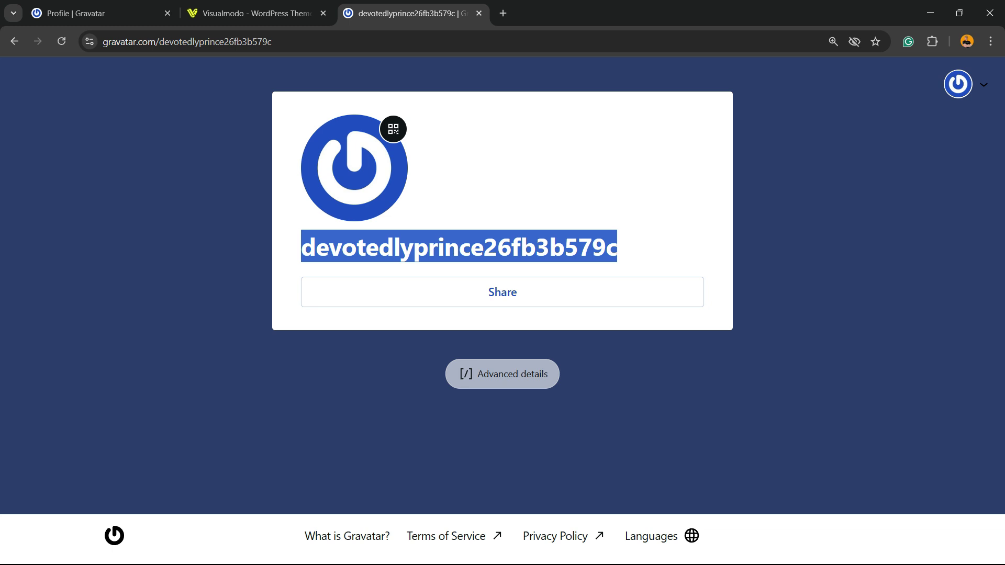
{"action": "double_click", "coordinate": [236, 41]}
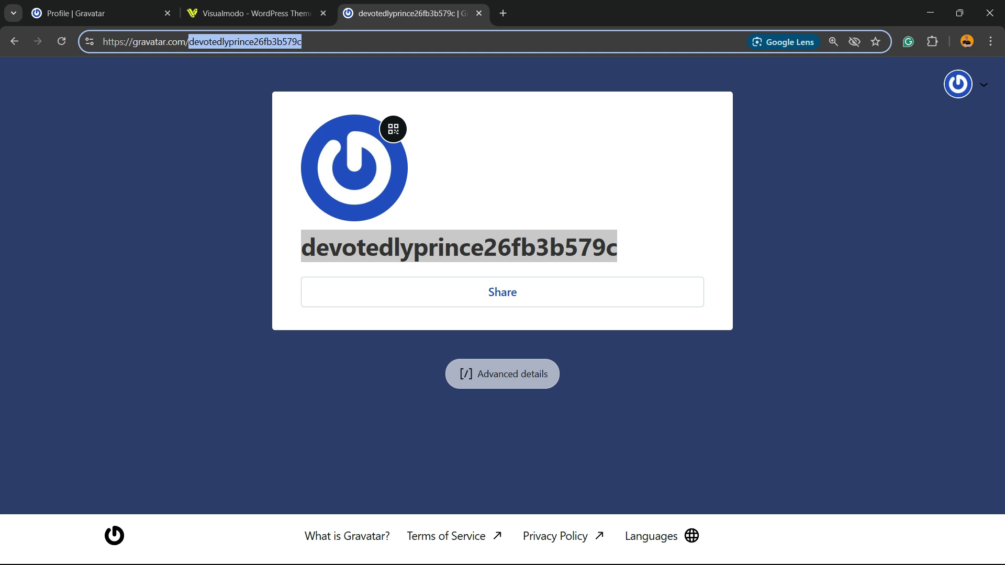
Check the display name in the profile's About section against the preview, and return to the profile overview.
{"action": "left_click", "coordinate": [59, 333]}
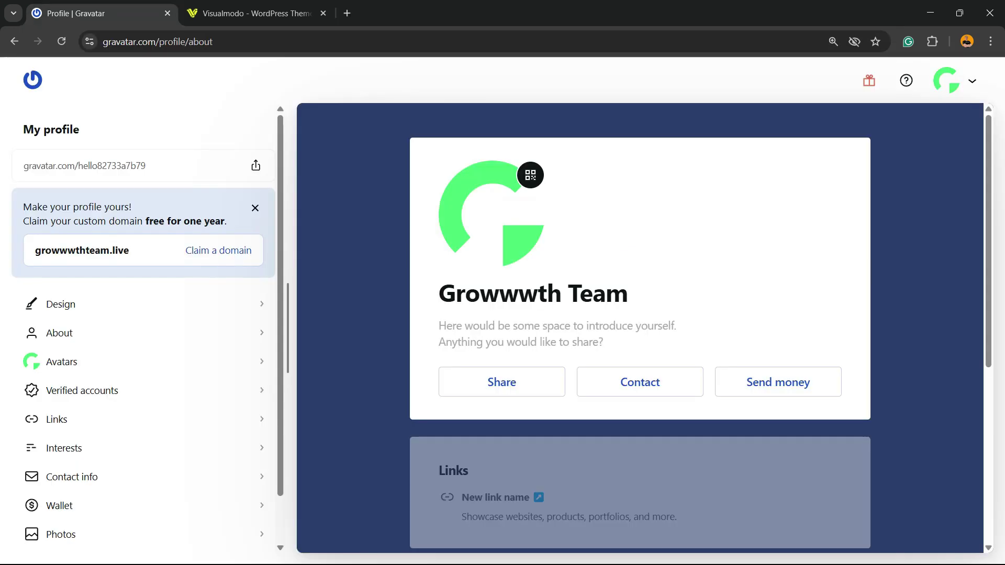
{"action": "double_click", "coordinate": [500, 294]}
{"action": "left_click", "coordinate": [126, 210]}
{"action": "double_click", "coordinate": [500, 294]}
{"action": "left_click", "coordinate": [136, 210]}
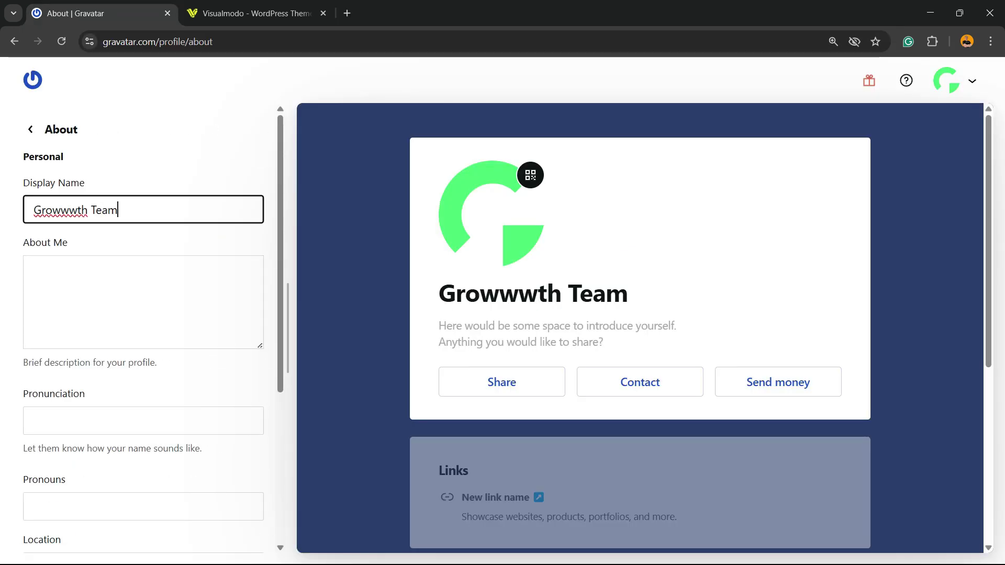
{"action": "double_click", "coordinate": [69, 210]}
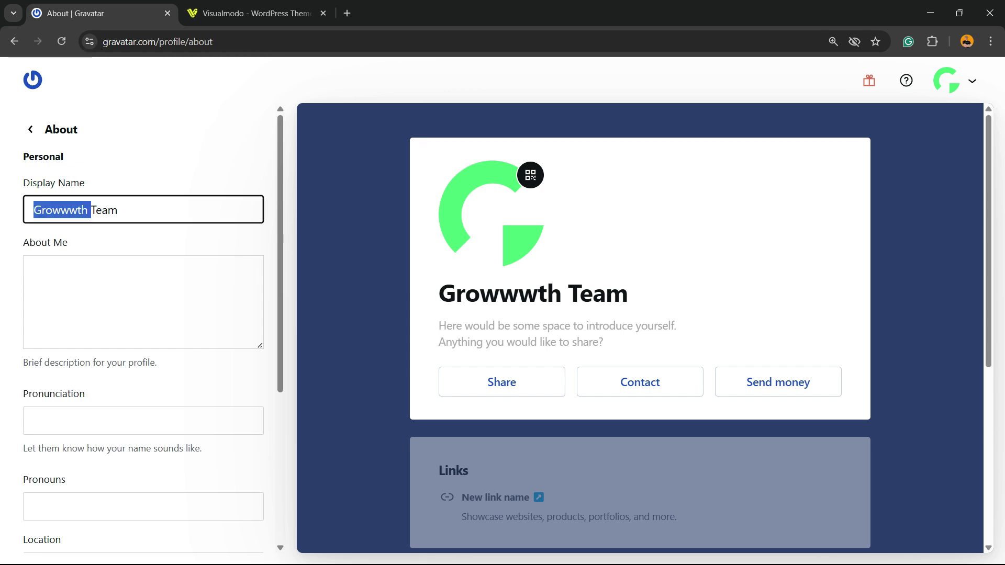
{"action": "left_click", "coordinate": [31, 129]}
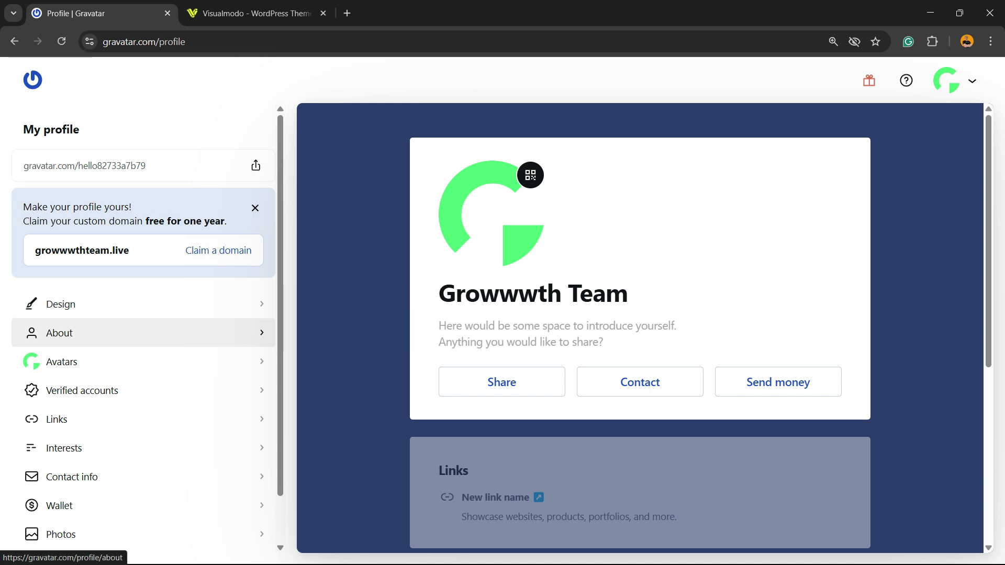
In the account settings, start changing the profile URL and enter growwwth as its ending.
{"action": "scroll", "coordinate": [141, 333], "scroll_direction": "down", "scroll_amount": 1}
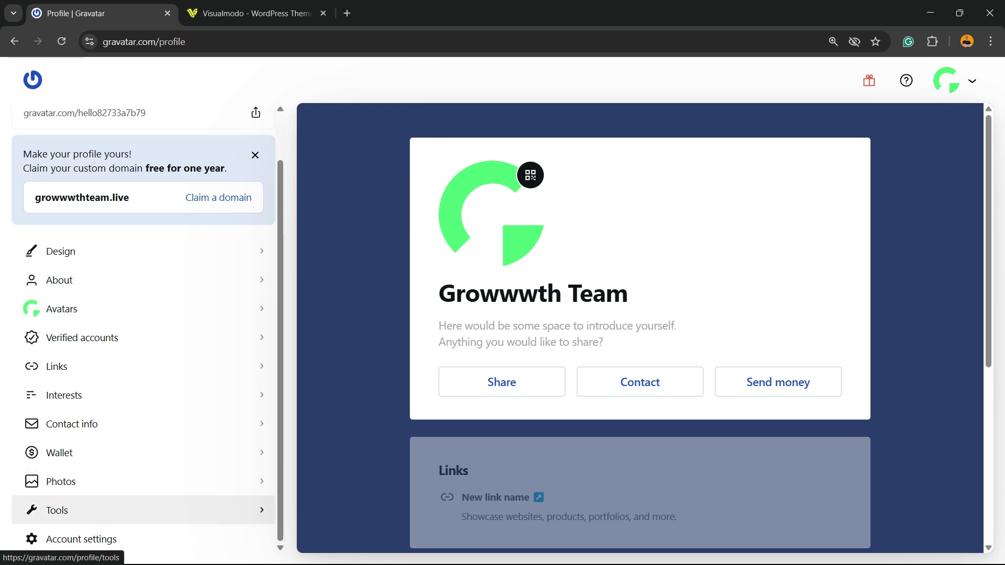
{"action": "left_click", "coordinate": [106, 534]}
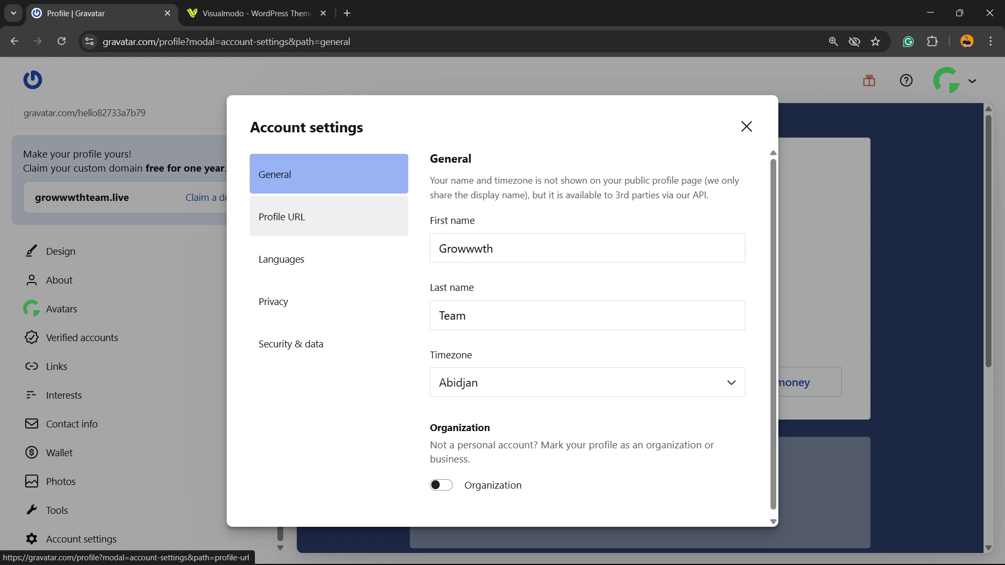
{"action": "left_click", "coordinate": [314, 217]}
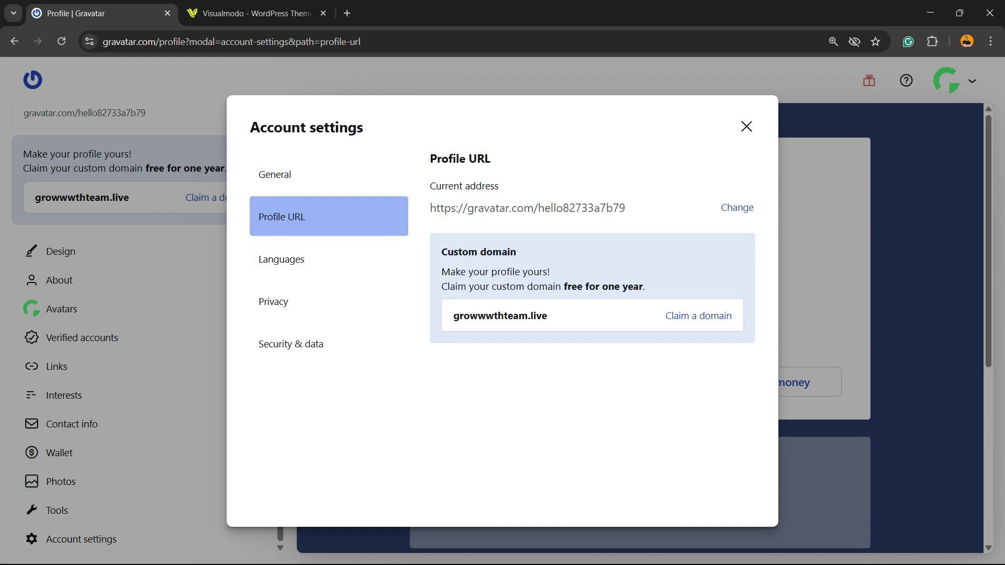
{"action": "left_click", "coordinate": [738, 207]}
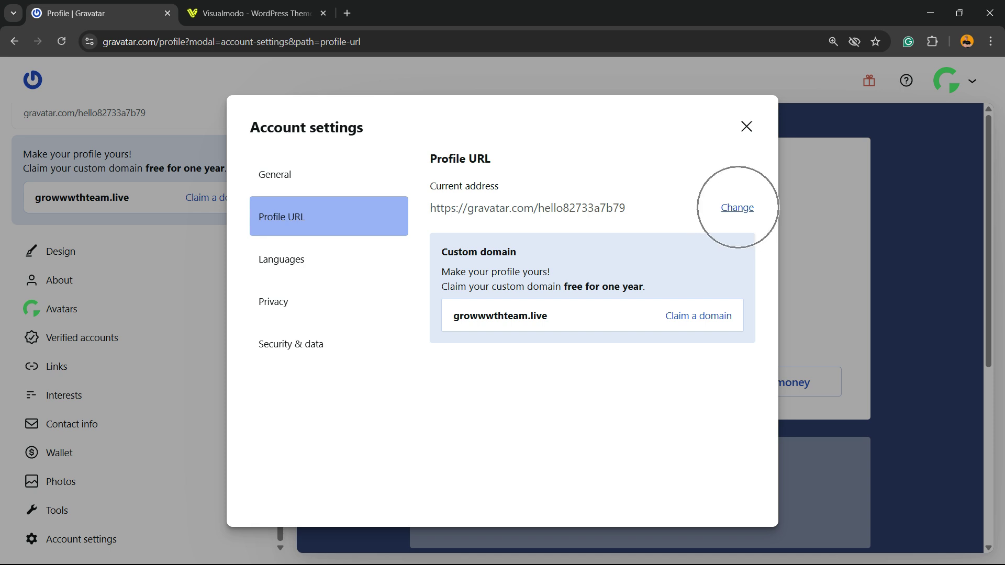
{"action": "left_click", "coordinate": [738, 208]}
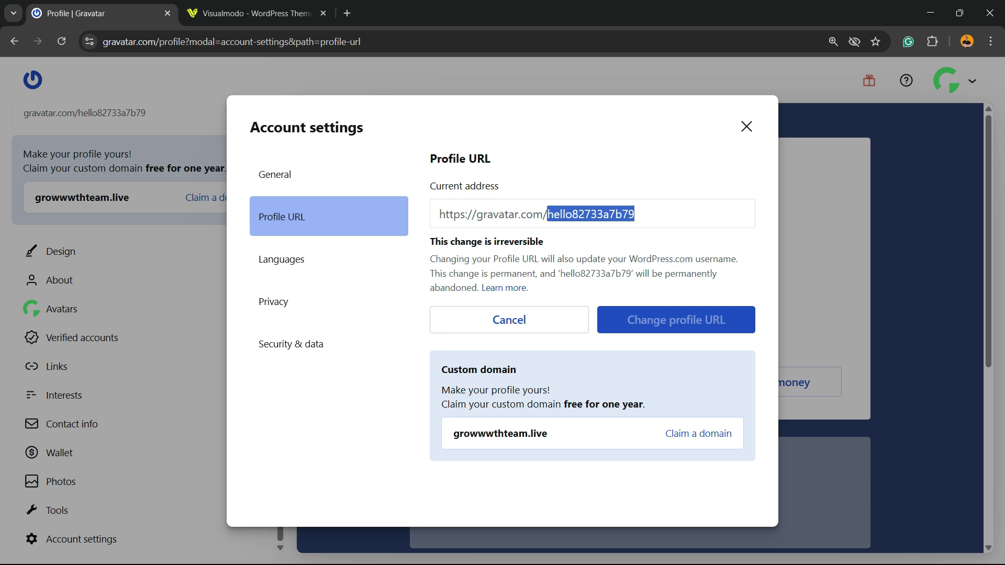
{"action": "type", "text": "Growwwth"}
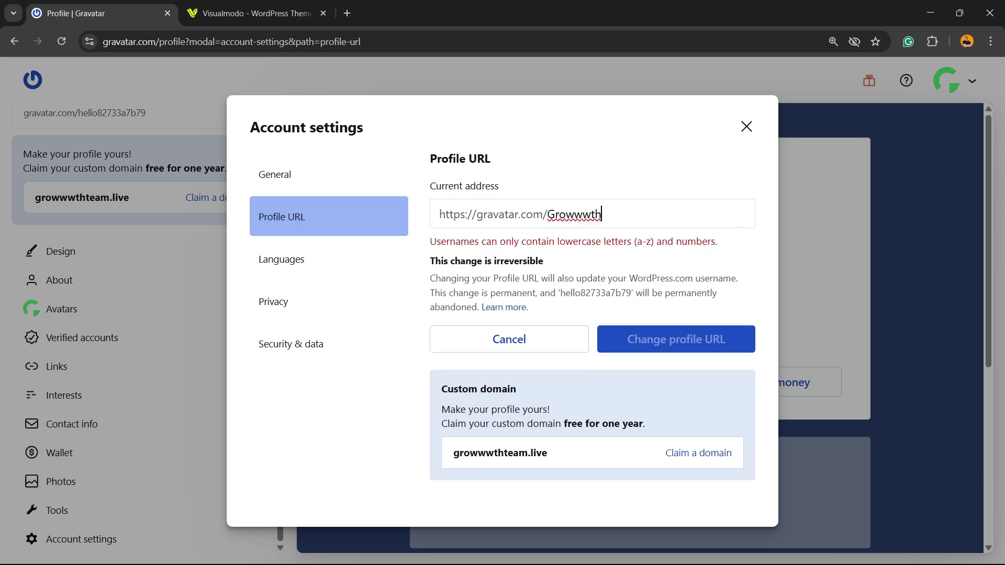
{"action": "left_click", "coordinate": [555, 214]}
{"action": "key", "text": "BackSpace"}
{"action": "type", "text": "g"}
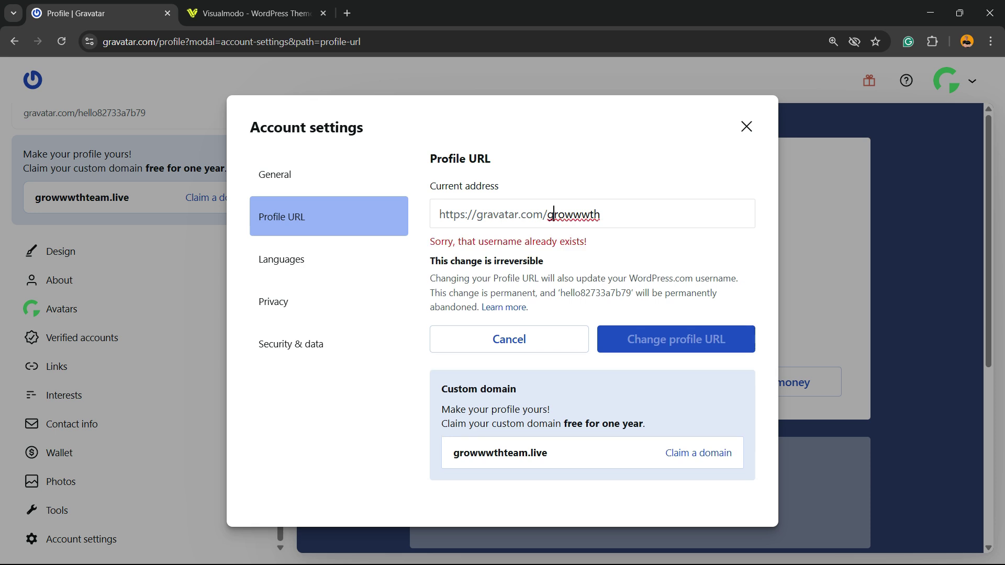
Extend the ending of the new profile URL to growwwthnet, without a dot.
{"action": "left_click", "coordinate": [600, 214]}
{"action": "type", "text": ".n"}
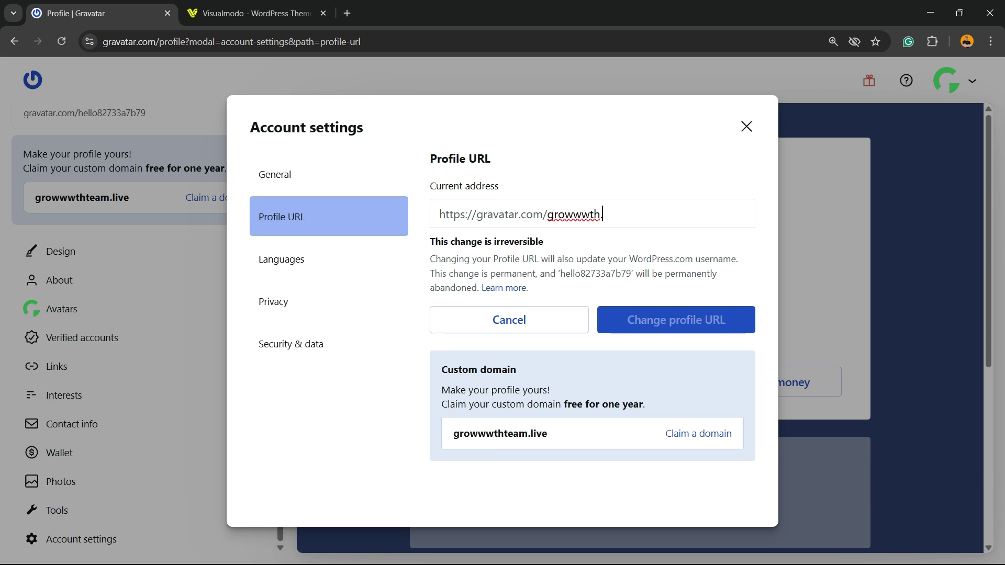
{"action": "type", "text": "et"}
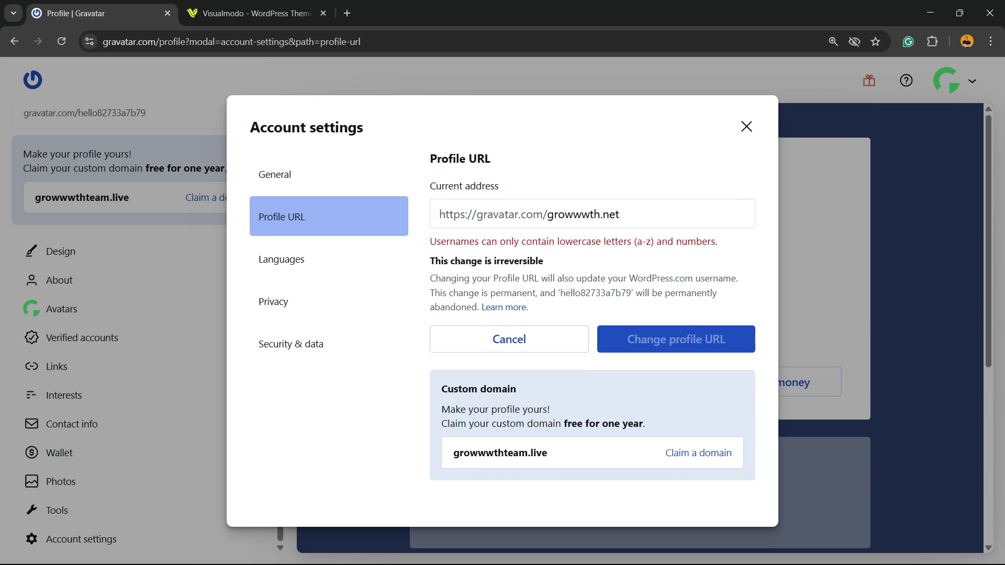
{"action": "key", "text": "Delete"}
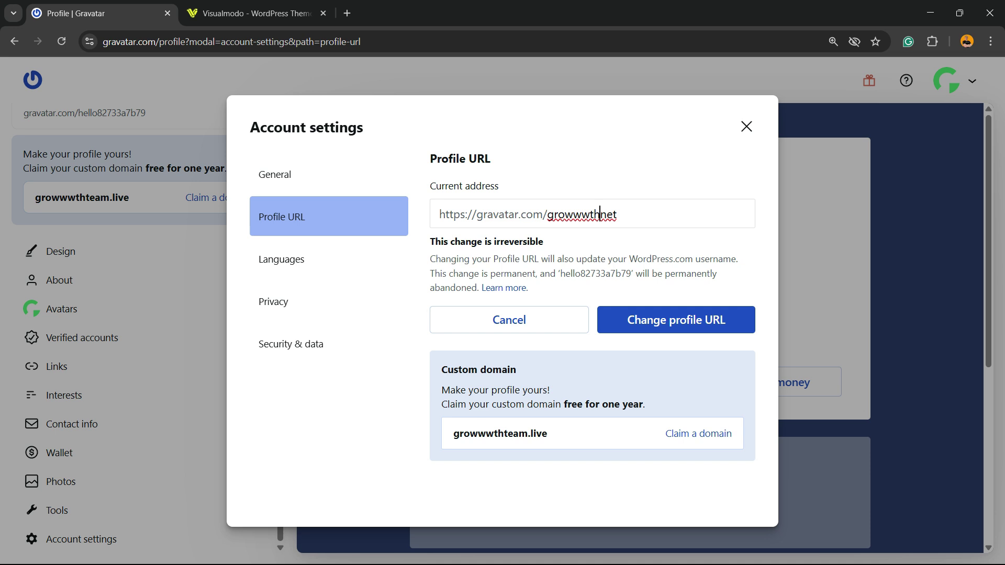
Read the irreversible-change notice enlarged to 125%, and submit and confirm growwwthnet as the new profile URL.
{"action": "triple_click", "coordinate": [467, 242]}
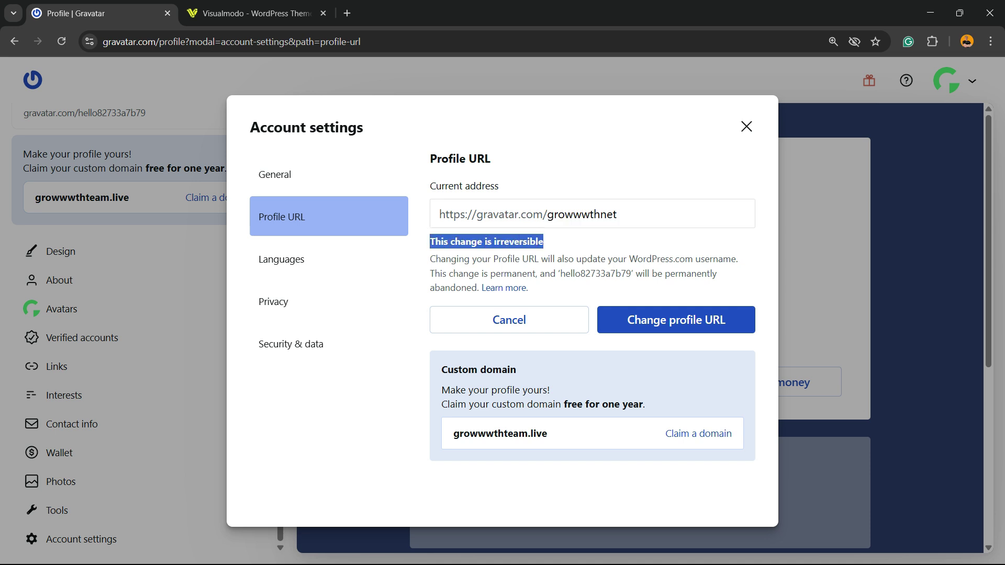
{"action": "key", "text": "ctrl+plus"}
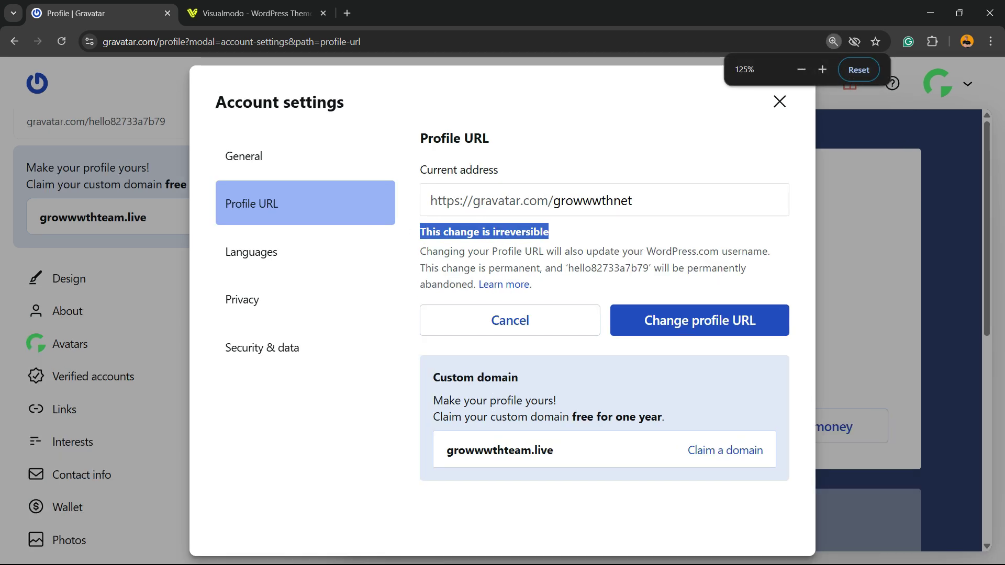
{"action": "triple_click", "coordinate": [443, 252]}
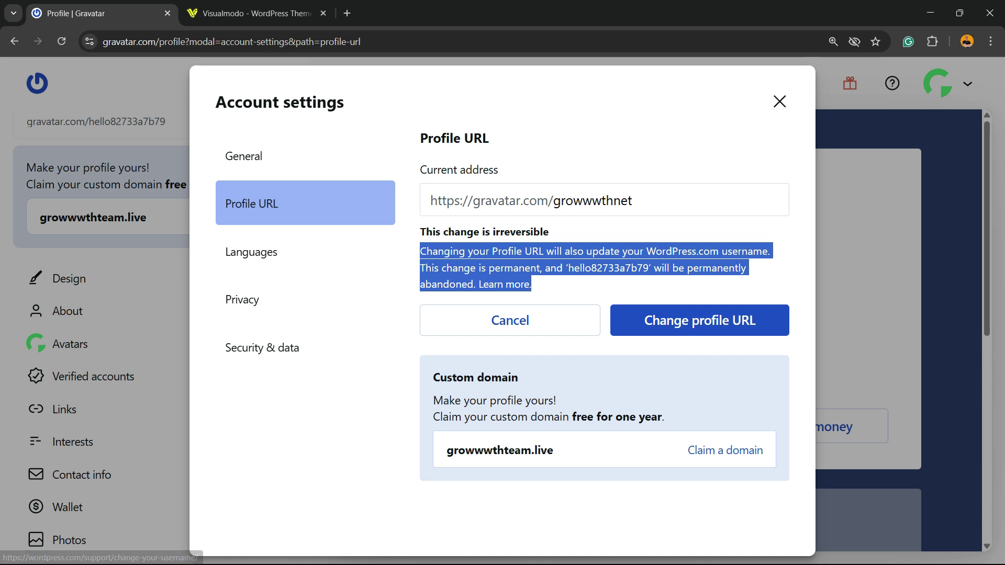
{"action": "double_click", "coordinate": [592, 200]}
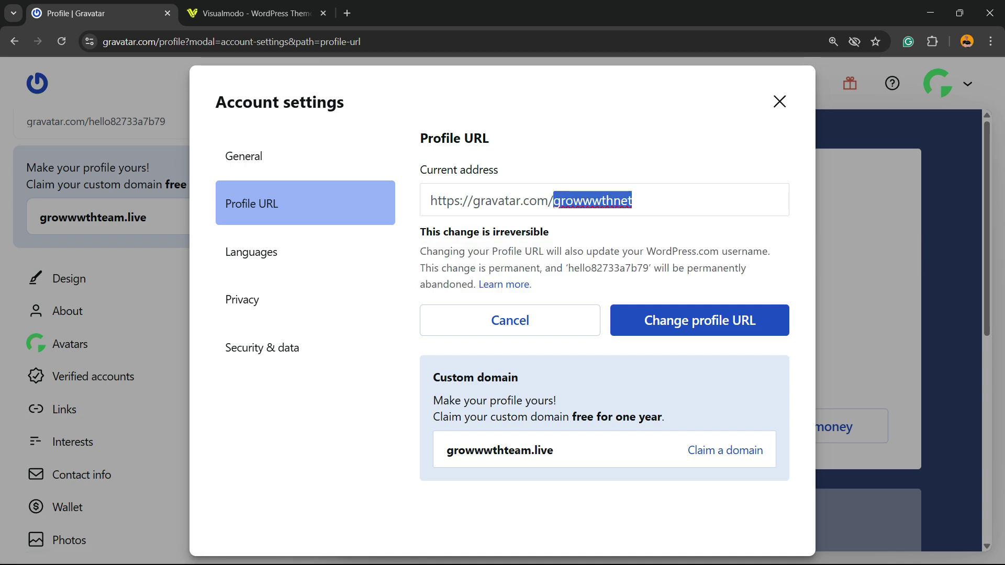
{"action": "left_click", "coordinate": [664, 324]}
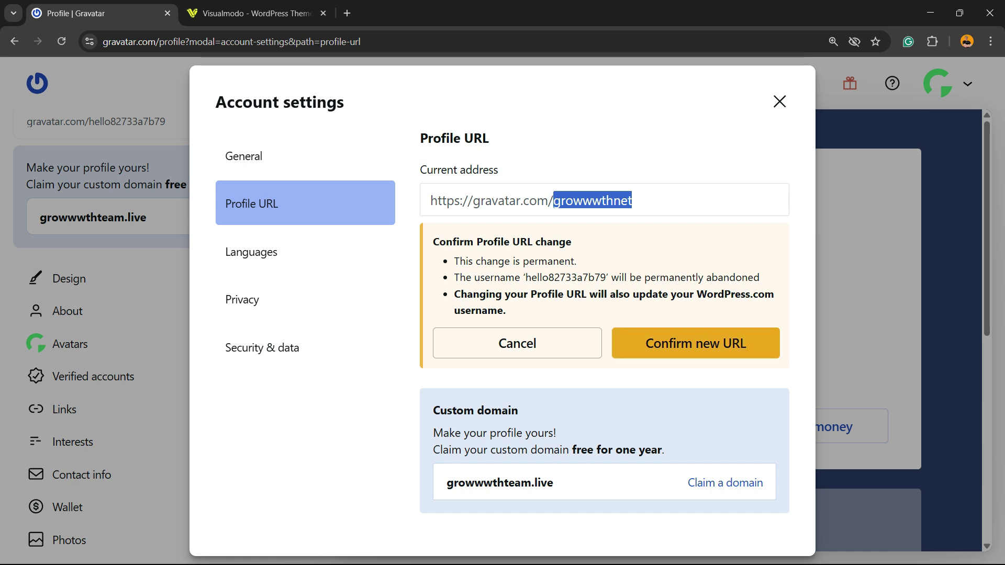
{"action": "left_click", "coordinate": [695, 344]}
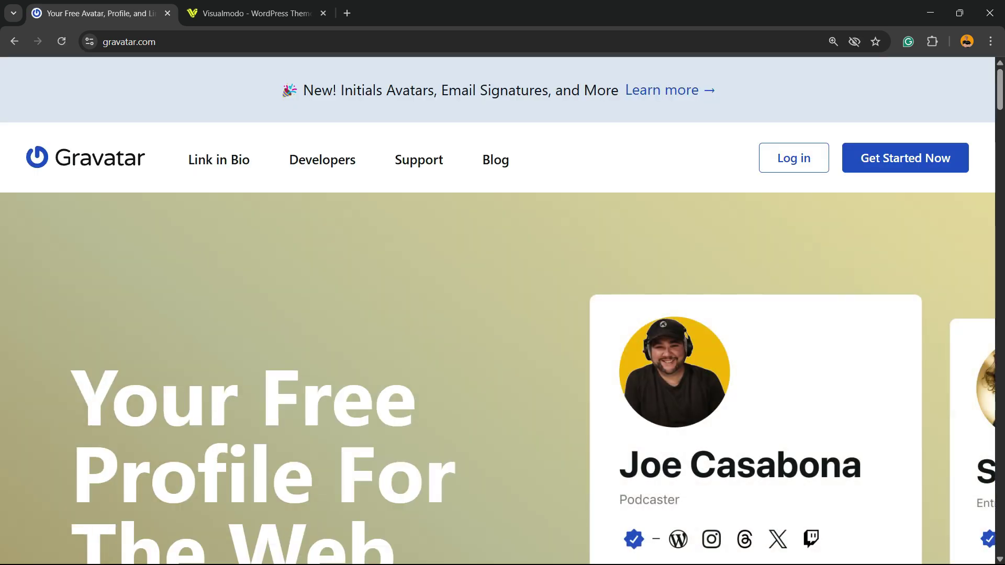
{"action": "scroll", "coordinate": [498, 314], "scroll_direction": "down", "scroll_amount": 10}
{"action": "scroll", "coordinate": [498, 314], "scroll_direction": "up", "scroll_amount": 10}
{"action": "scroll", "coordinate": [498, 314], "scroll_direction": "down", "scroll_amount": 10}
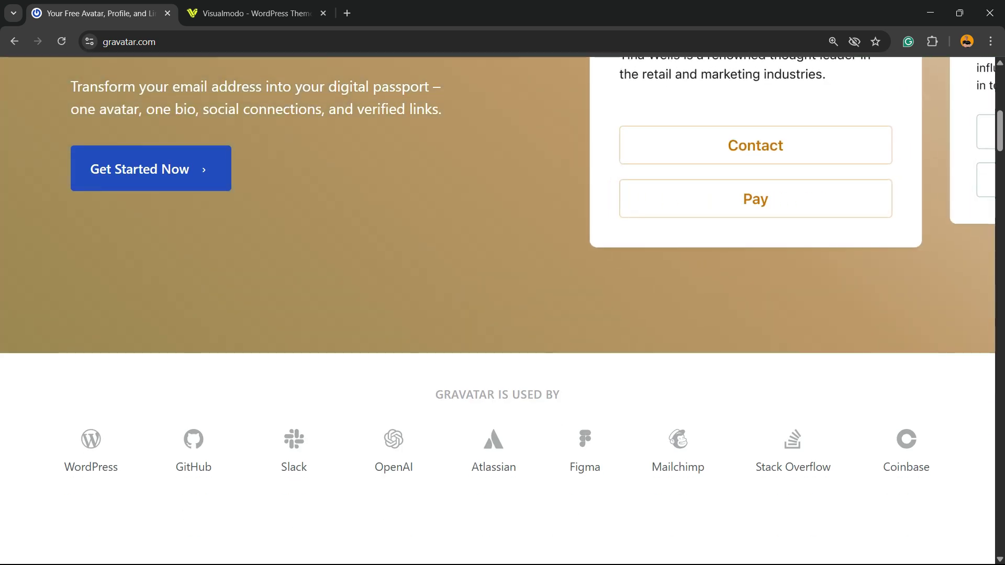
{"action": "scroll", "coordinate": [497, 314], "scroll_direction": "up", "scroll_amount": 10}
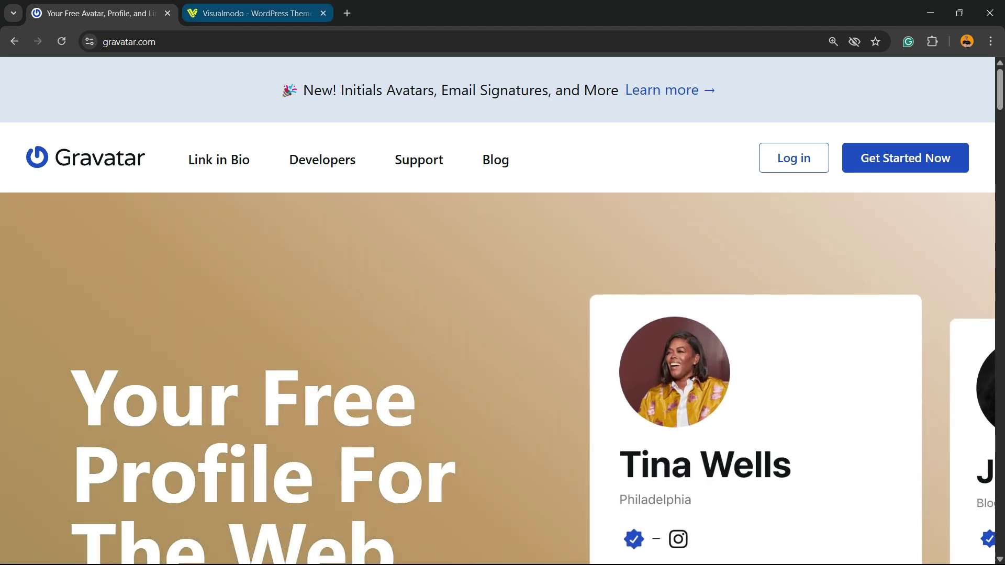
{"action": "scroll", "coordinate": [419, 162], "scroll_direction": "down", "scroll_amount": 3}
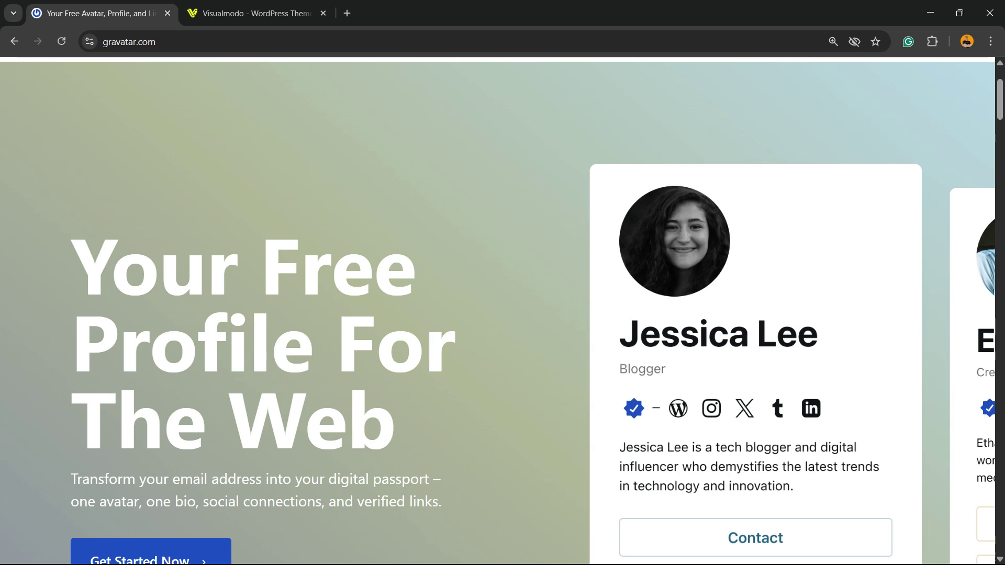
Switch to the Visualmodo website and look through its homepage, from the WordPress themes to the latest blog posts.
{"action": "left_click", "coordinate": [255, 13]}
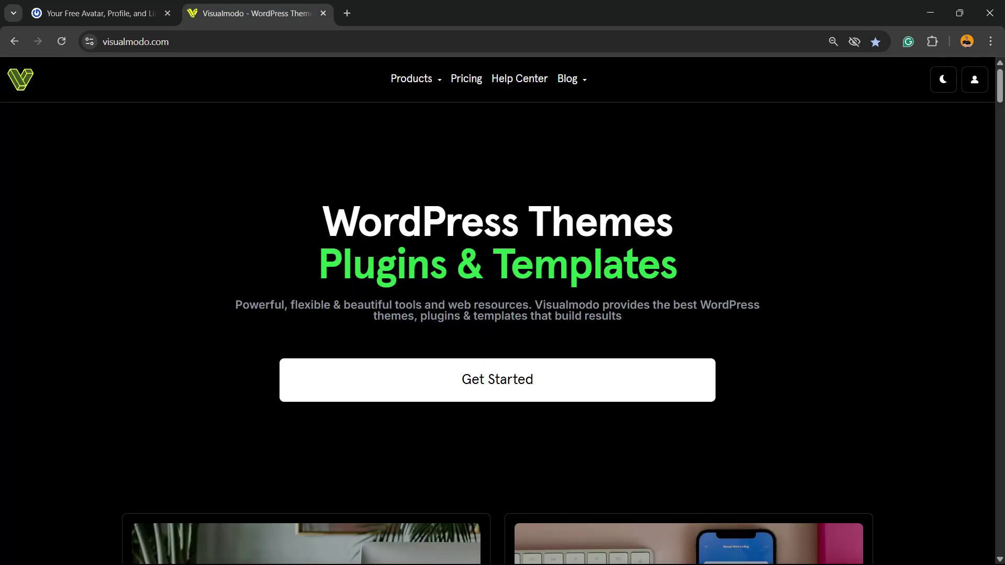
{"action": "scroll", "coordinate": [498, 335], "scroll_direction": "down", "scroll_amount": 7}
{"action": "scroll", "coordinate": [306, 314], "scroll_direction": "down", "scroll_amount": 10}
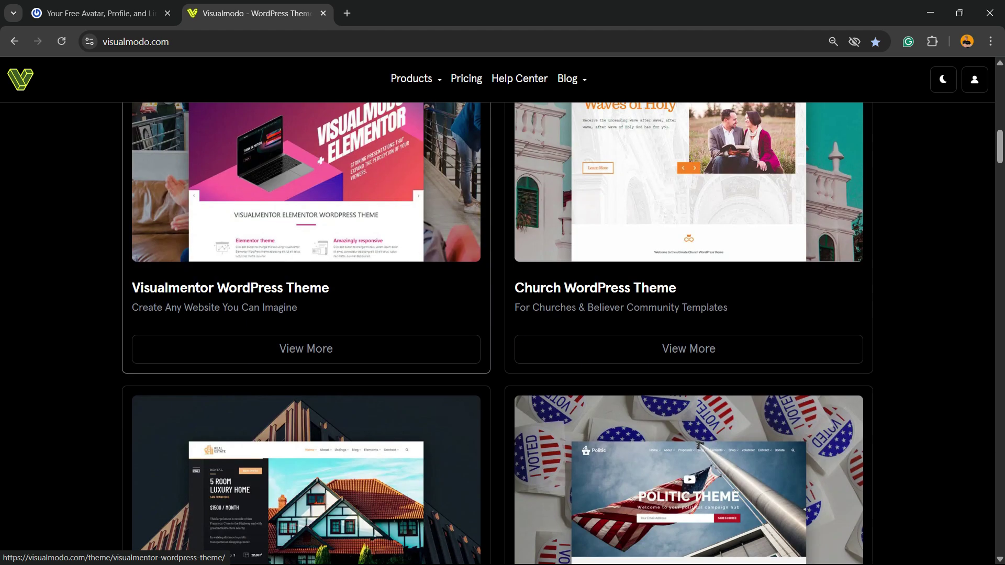
{"action": "scroll", "coordinate": [306, 315], "scroll_direction": "down", "scroll_amount": 12}
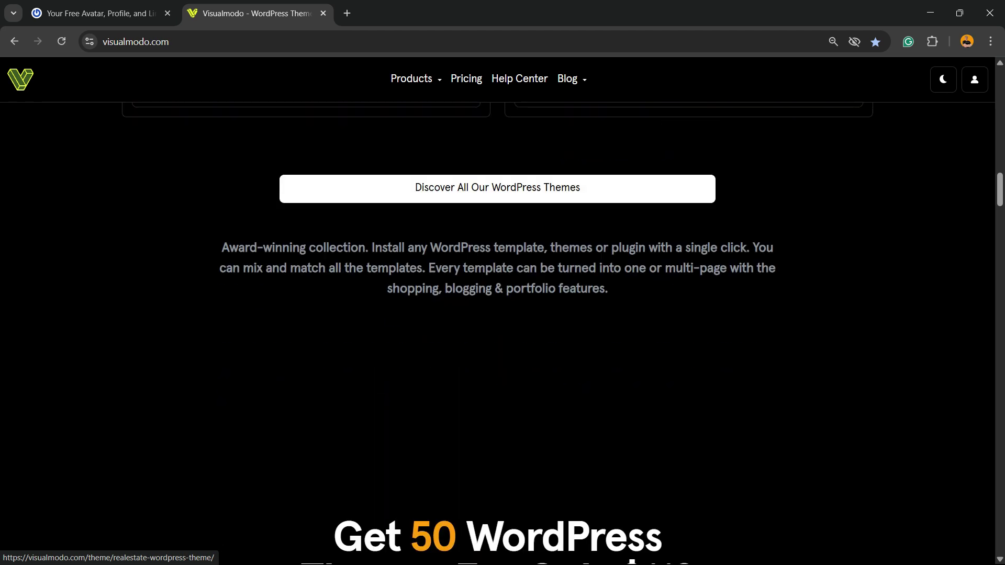
{"action": "scroll", "coordinate": [497, 335], "scroll_direction": "down", "scroll_amount": 12}
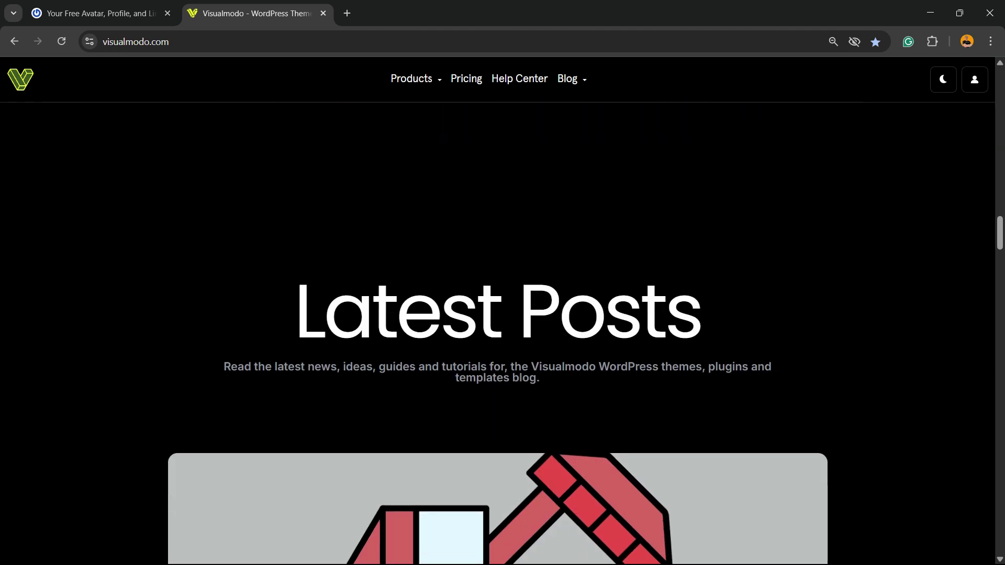
{"action": "scroll", "coordinate": [497, 335], "scroll_direction": "down", "scroll_amount": 15}
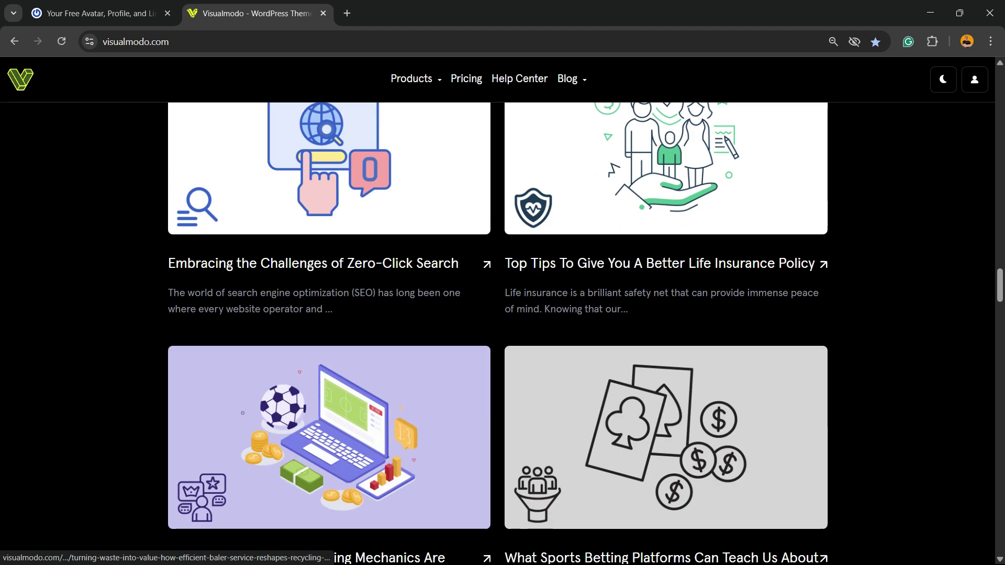